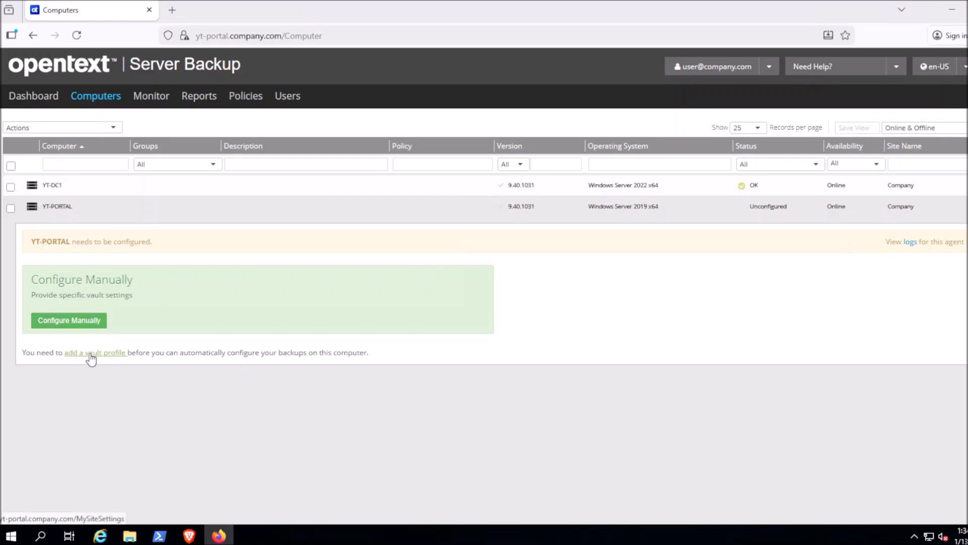
Step: Start a new vault profile in the site settings and name it YT-Vault-A
left_click(92, 354)
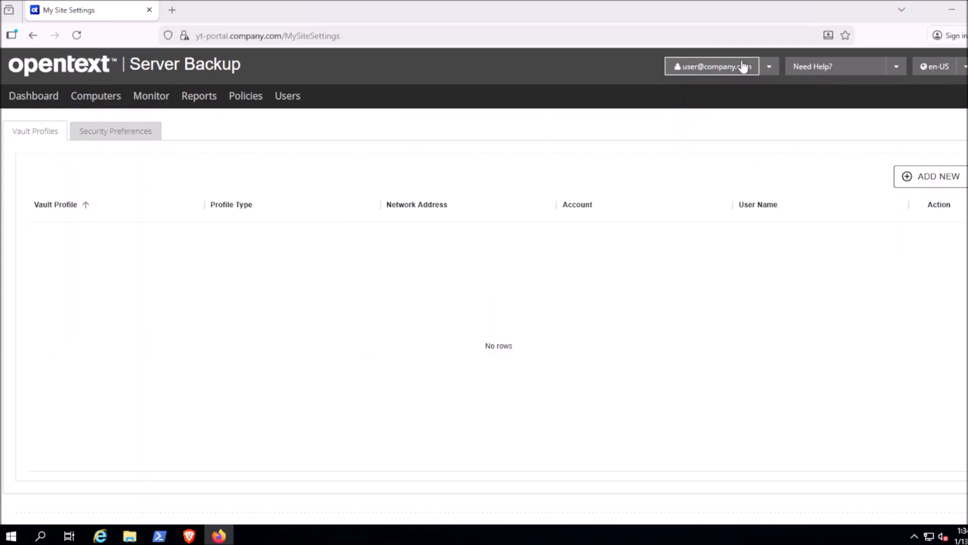
left_click(771, 70)
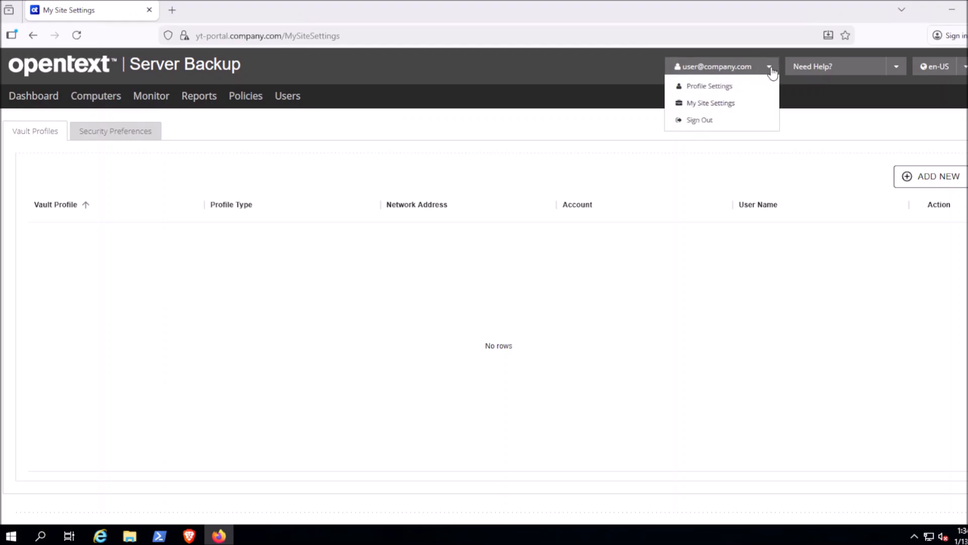
left_click(716, 105)
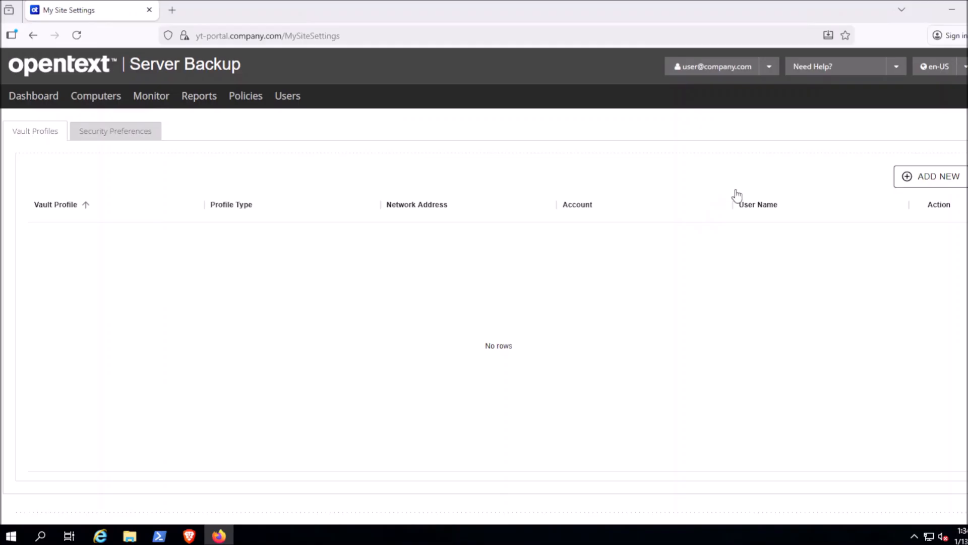
left_click(925, 176)
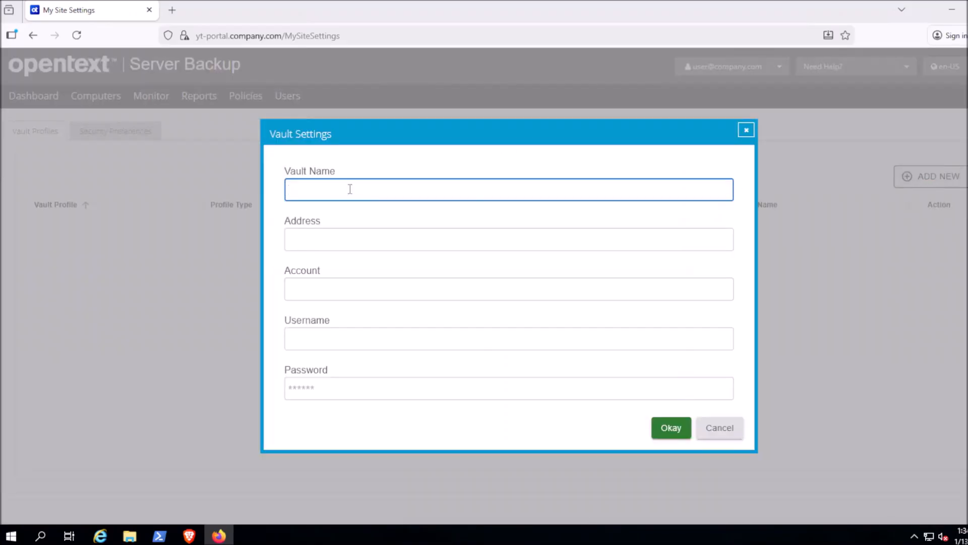
type("YT-Vault-A")
key("Tab")
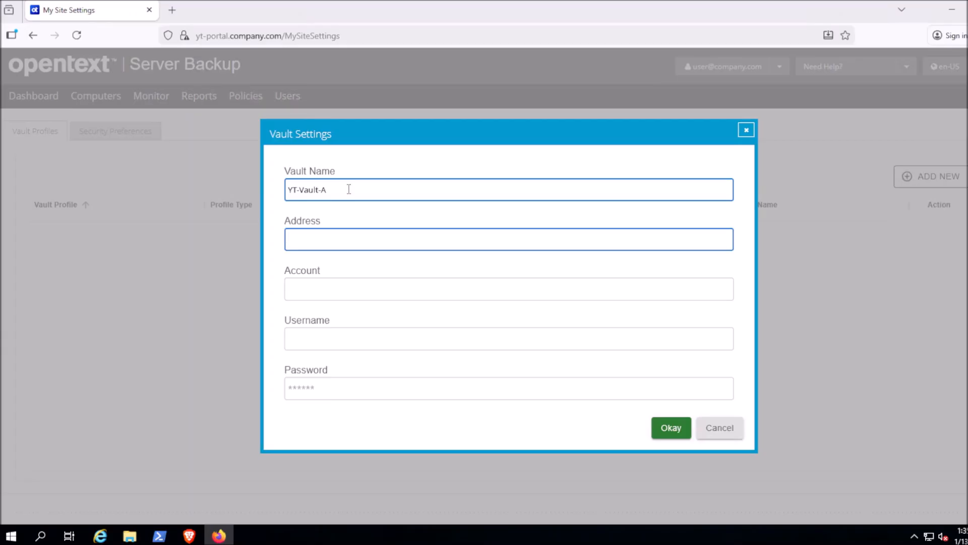
Step: Set the new vault profile's address to yt-vault-a.company.com
type("yt-vault-a.copmany.")
key("BackSpace")
key("BackSpace")
key("BackSpace")
key("BackSpace")
key("BackSpace")
key("BackSpace")
type("mpany.com")
Step: Enter evault as account and username plus the vault password, then save the profile without storing the password in the browser
key("Tab")
type("evault")
key("Tab")
type("evault")
key("Tab")
type("******")
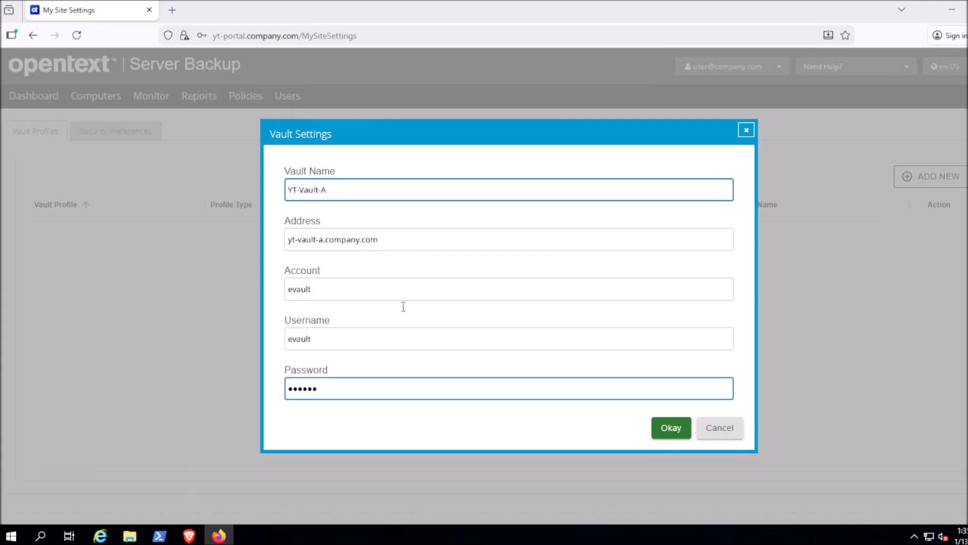
left_click(675, 431)
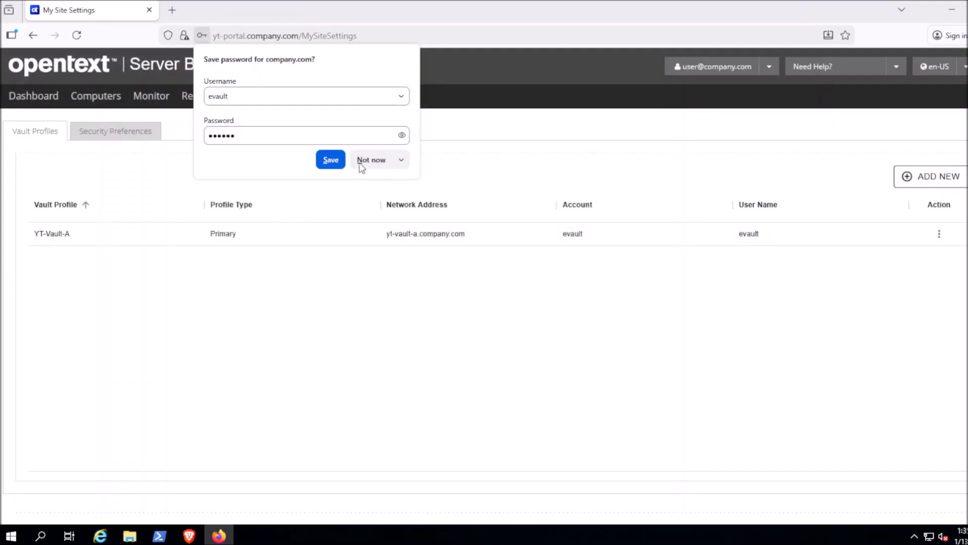
left_click(366, 162)
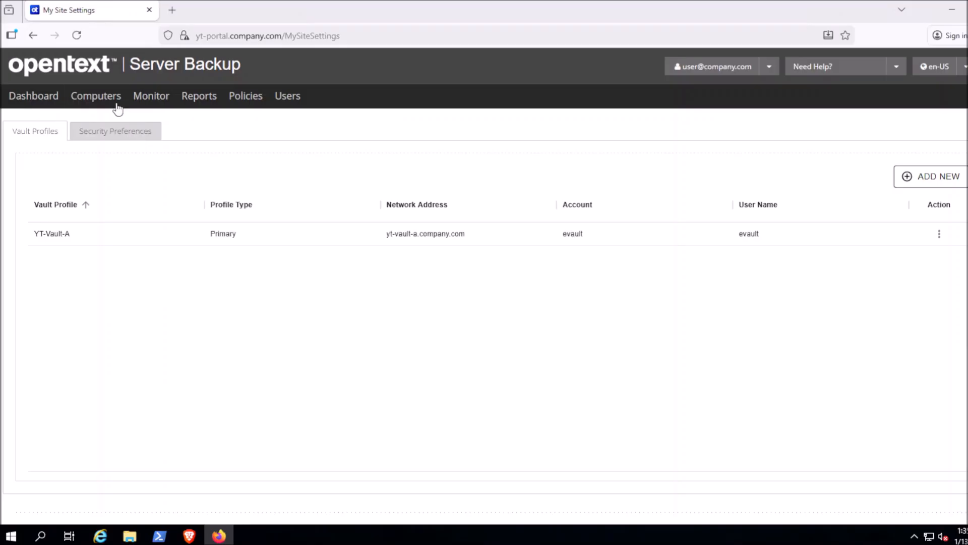
Step: Return to the computer list, expand YT-PORTAL and choose to configure it manually
left_click(98, 100)
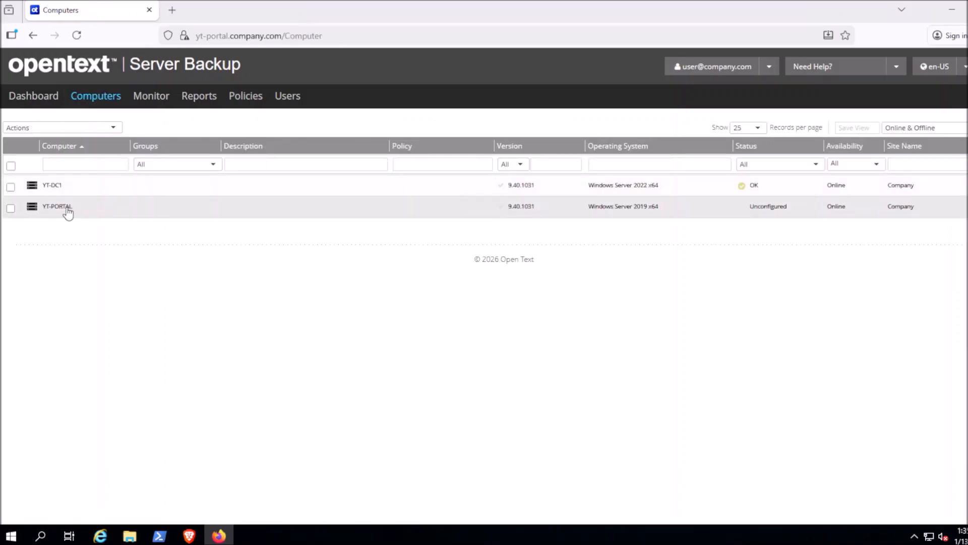
left_click(66, 208)
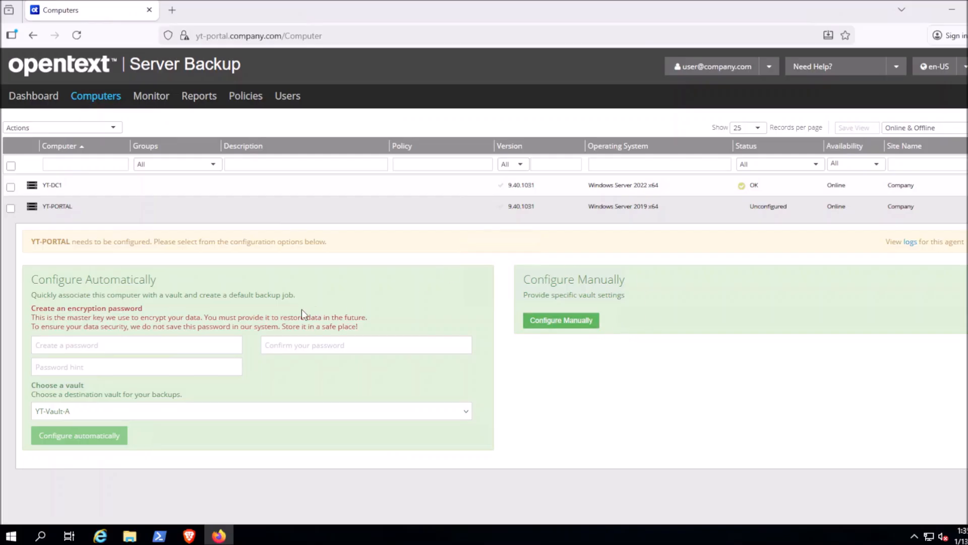
left_click(71, 411)
left_click(73, 412)
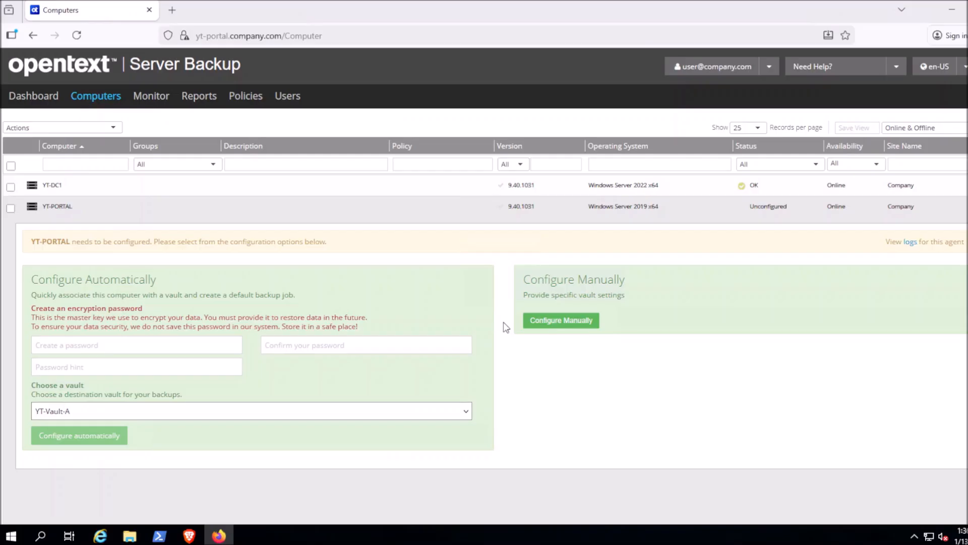
left_click(536, 322)
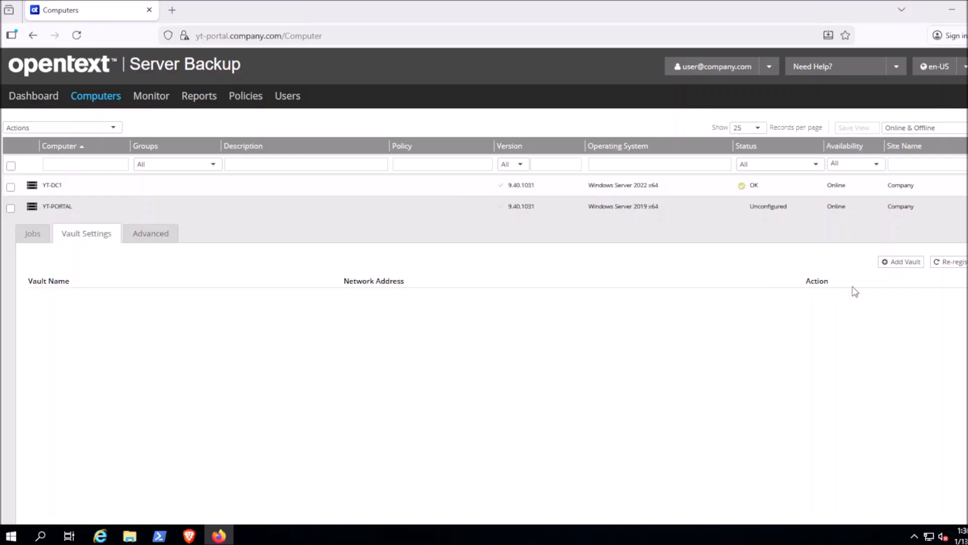
Step: Add a vault to YT-PORTAL using the YT-Vault-A vault profile and save the vault settings
left_click(891, 264)
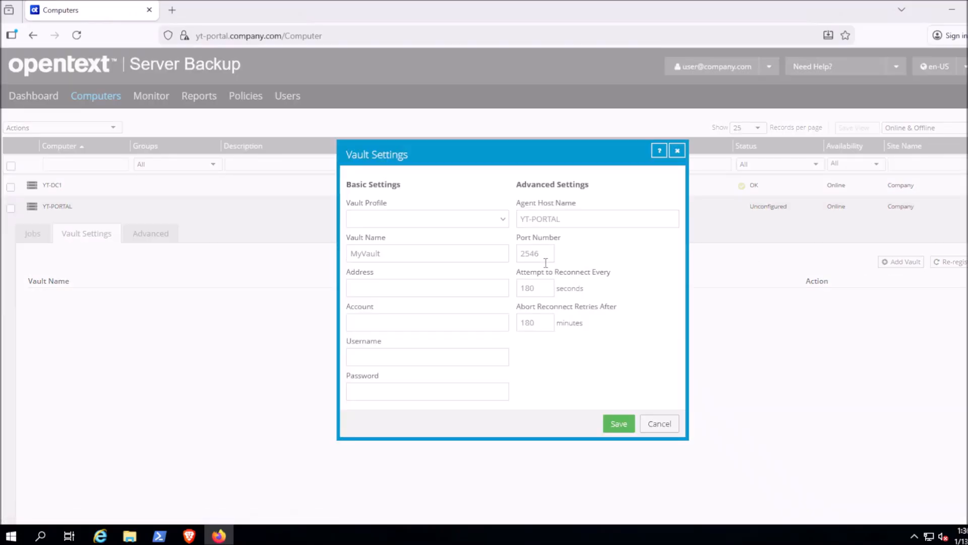
left_click(500, 221)
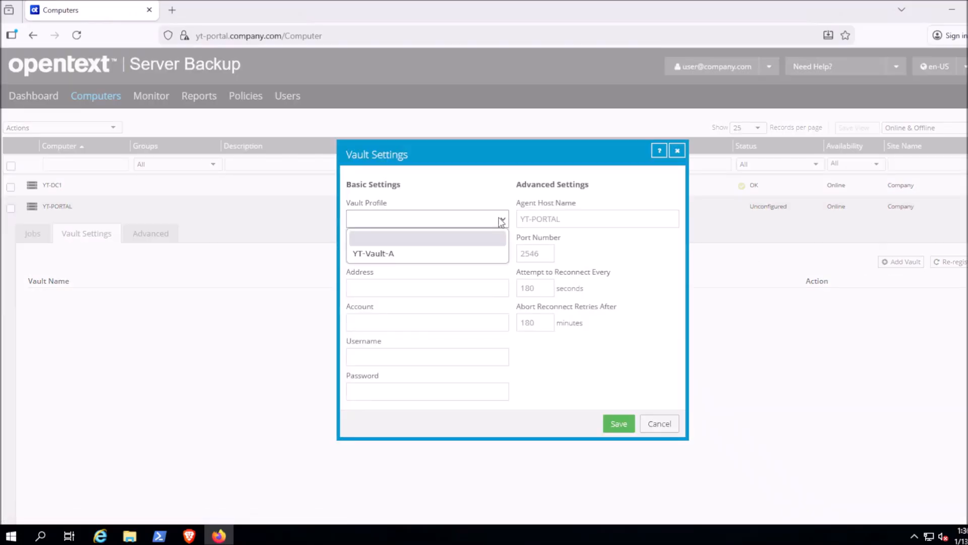
left_click(379, 253)
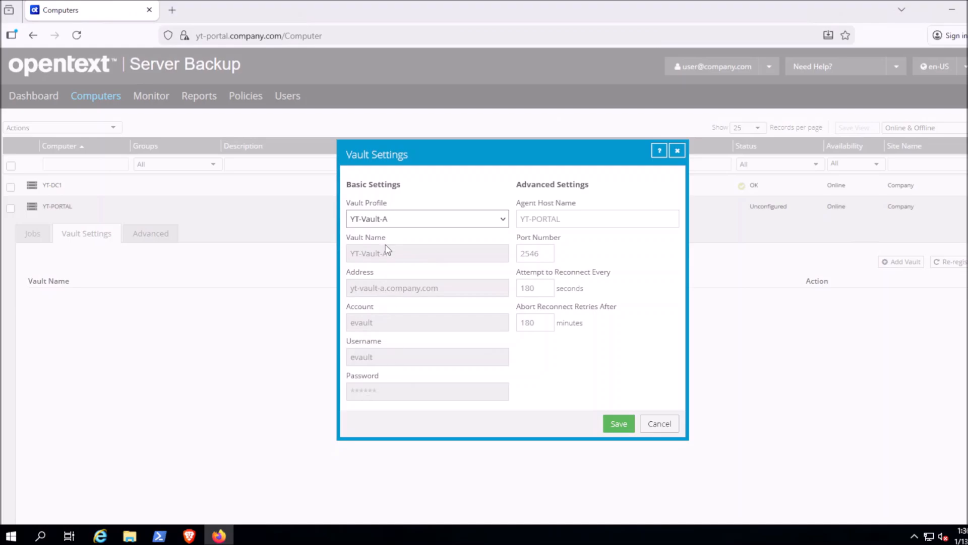
left_click(619, 424)
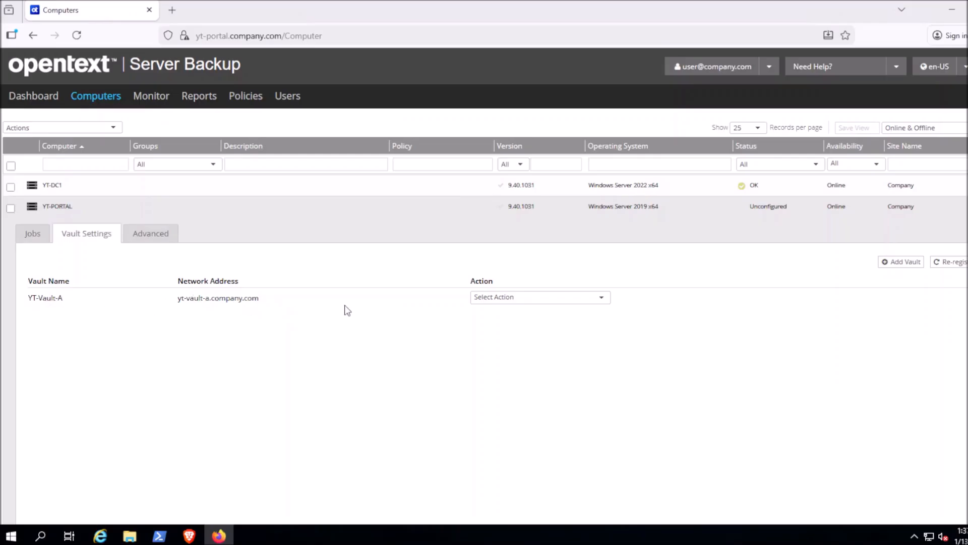
Step: Open the backup jobs list of YT-PORTAL
left_click(38, 235)
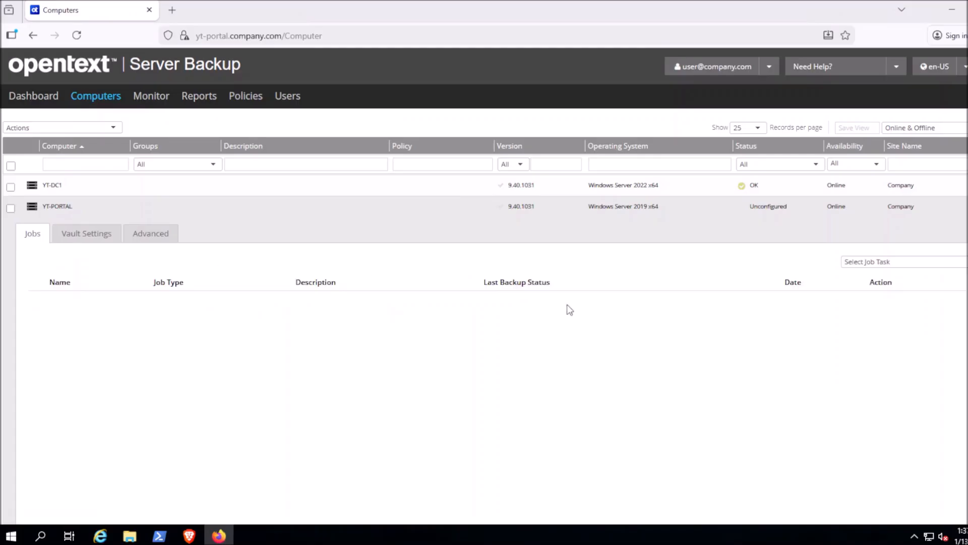